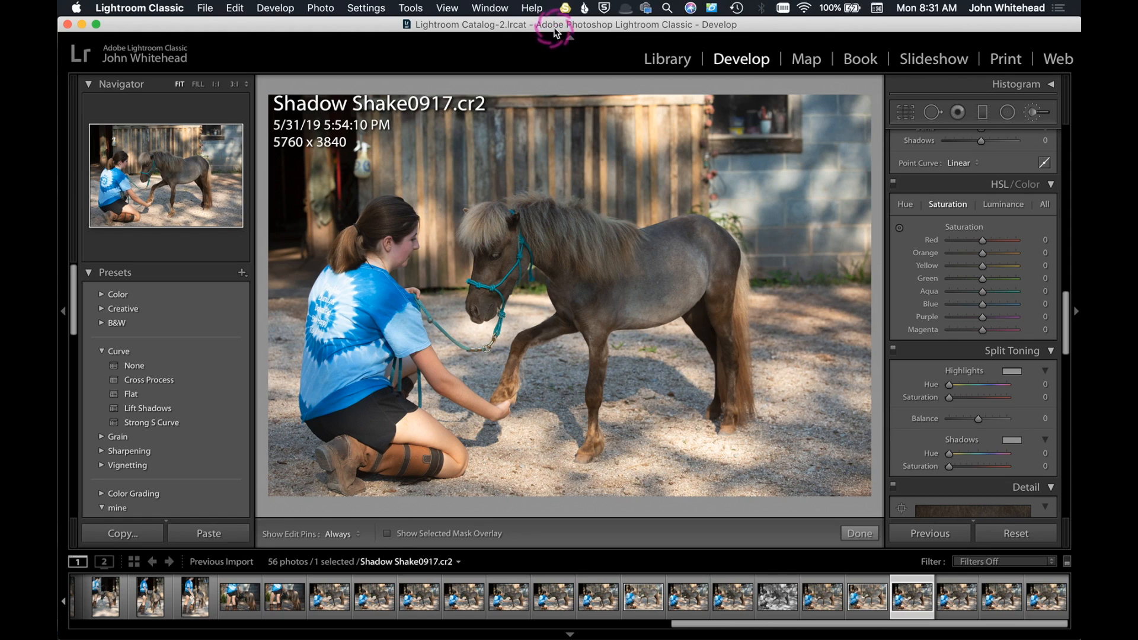
Convert the colour photo to Black & White and raise its Shadows to +36.
scroll(996, 218, up, 10)
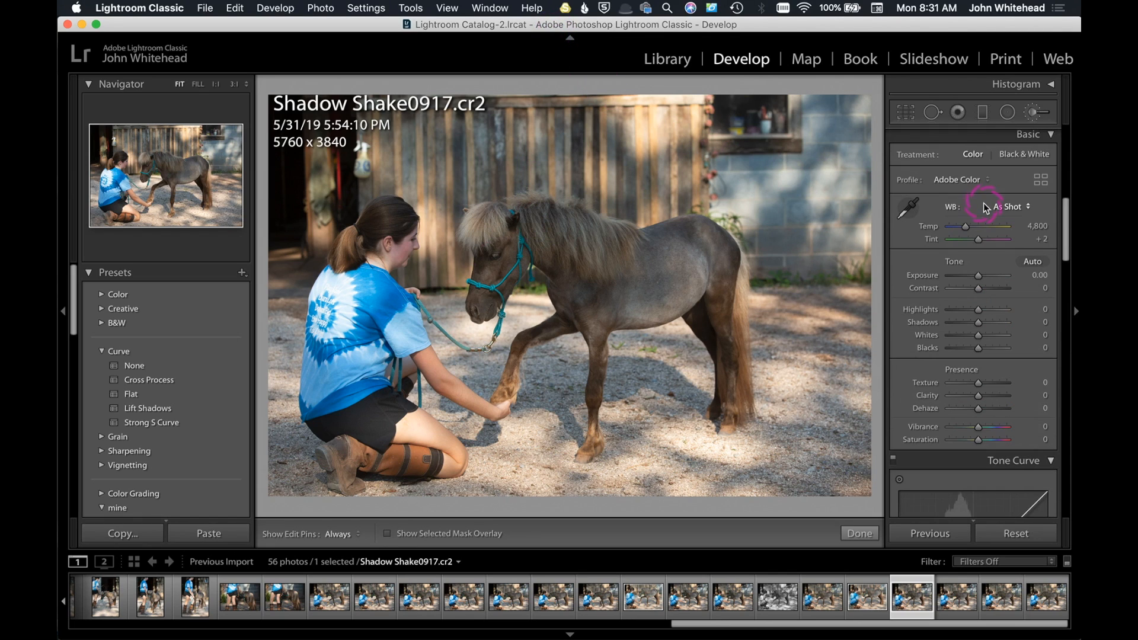
click(1032, 164)
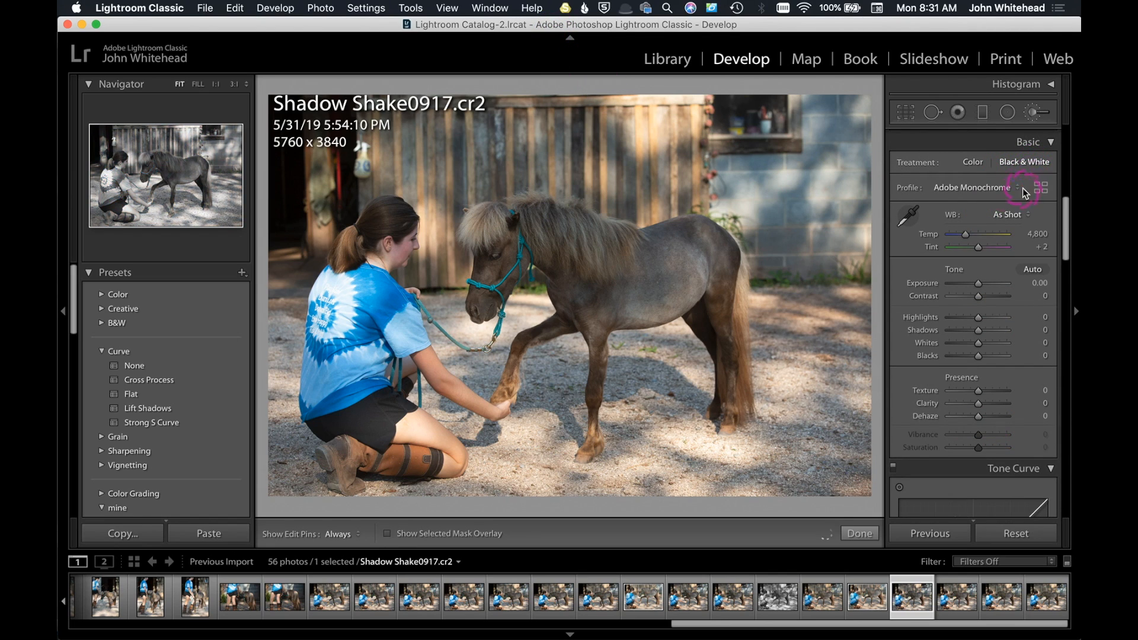
drag(981, 327, 988, 332)
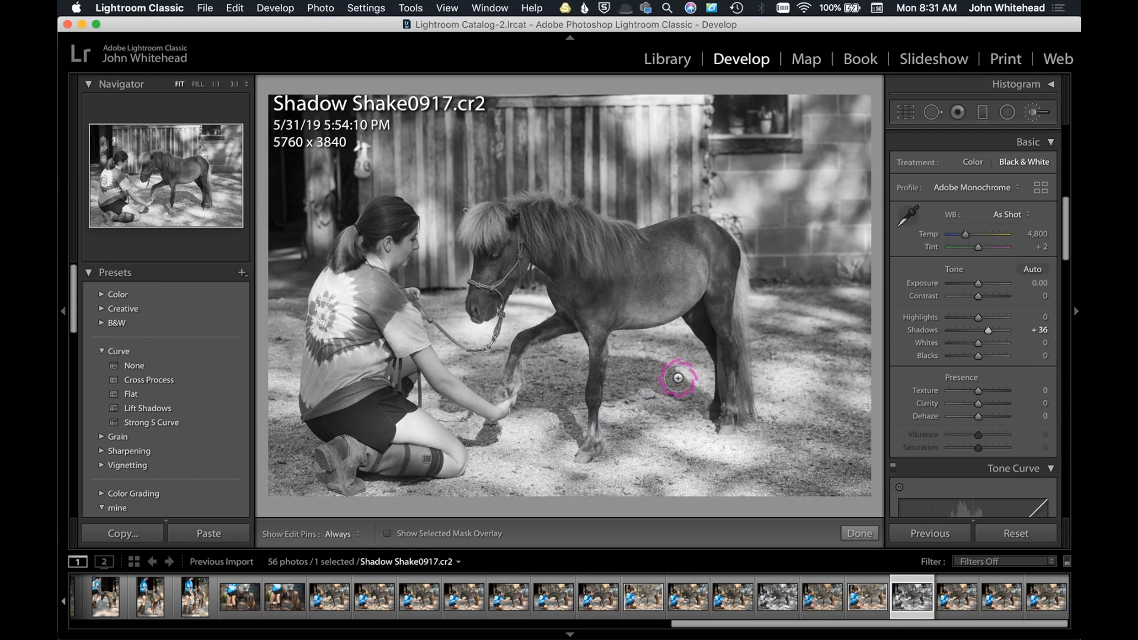
Darken the bright top edge of the wooden wall with an adjustment brush at Exposure −0.44, Contrast −8 and Highlights −9.
click(1034, 113)
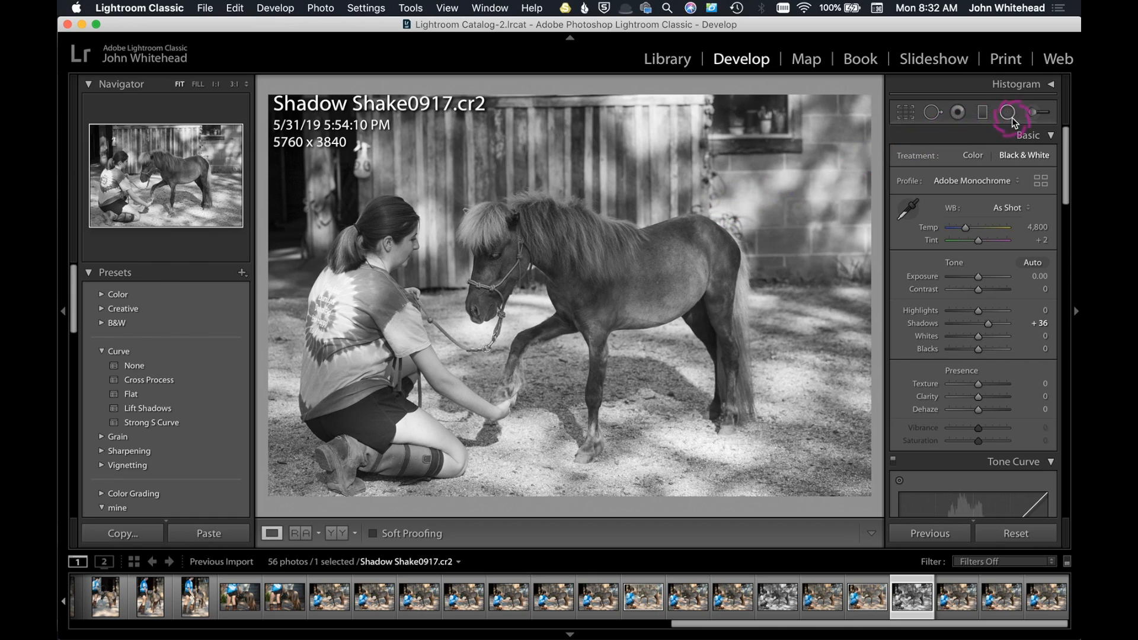
click(1034, 113)
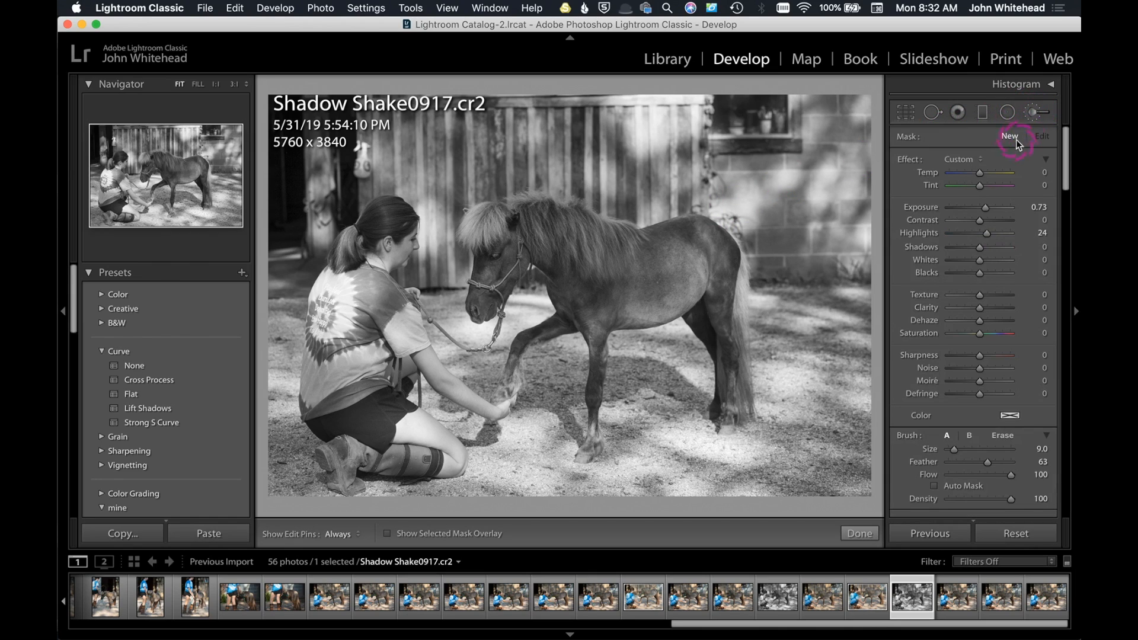
double_click(910, 161)
mouse_move(976, 224)
mouse_down()
mouse_move(974, 233)
mouse_move(976, 205)
mouse_up()
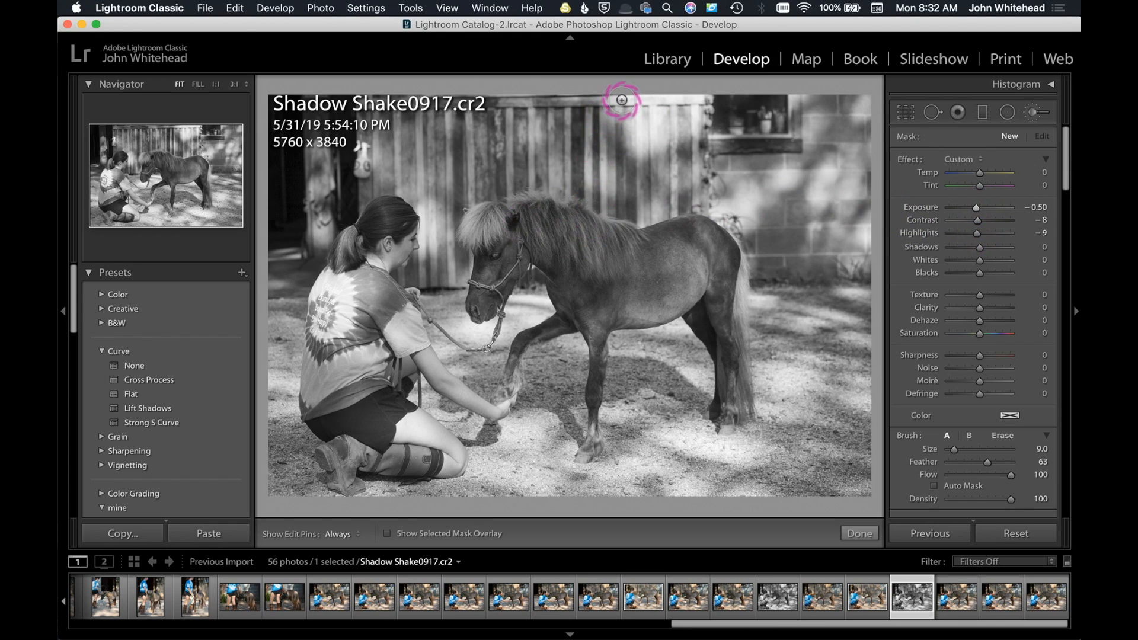
mouse_move(630, 105)
mouse_down()
mouse_move(646, 143)
mouse_move(696, 99)
mouse_move(652, 95)
mouse_up()
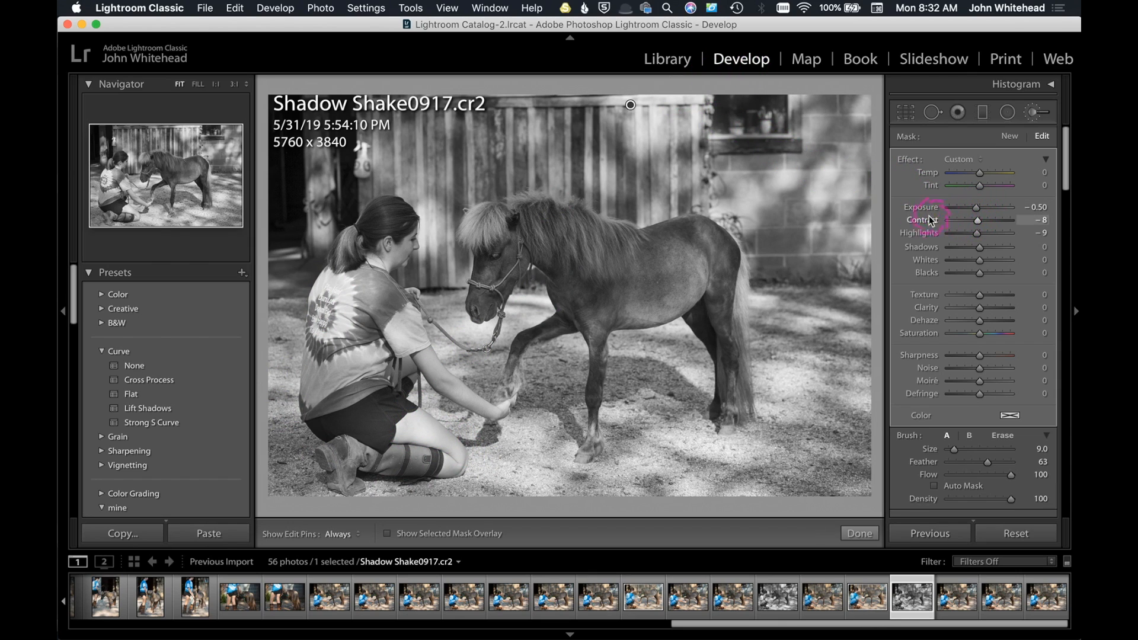
mouse_move(977, 211)
mouse_down()
mouse_move(936, 214)
mouse_move(975, 215)
mouse_up()
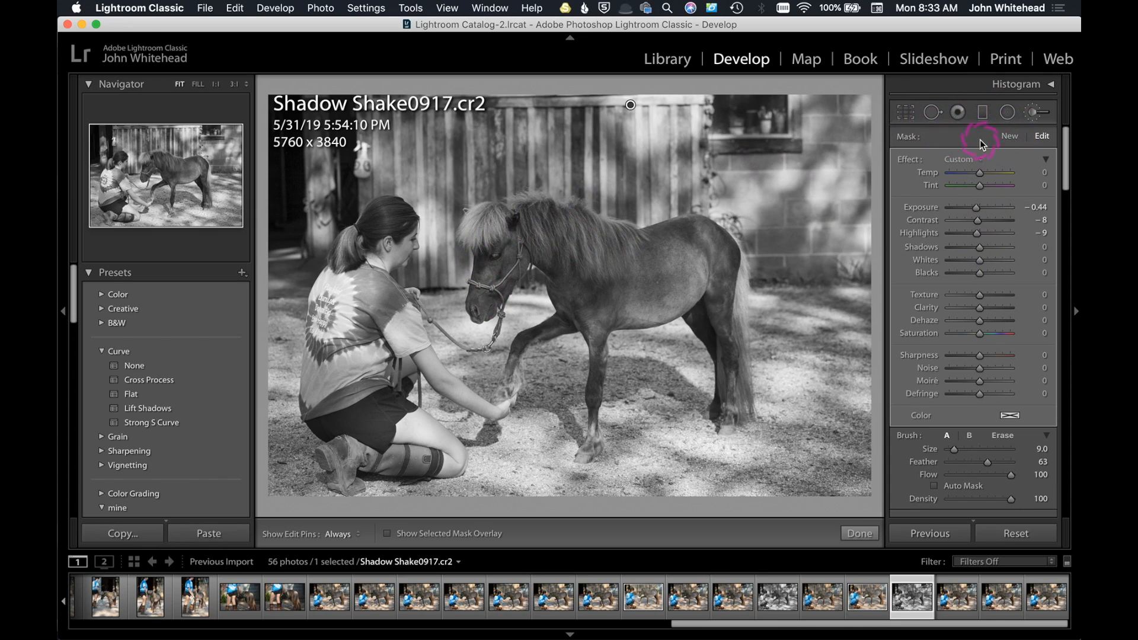
Brighten the pony's head and body with a new brush mask at Exposure 0.52 and Highlights 12, and close the brush.
click(1010, 137)
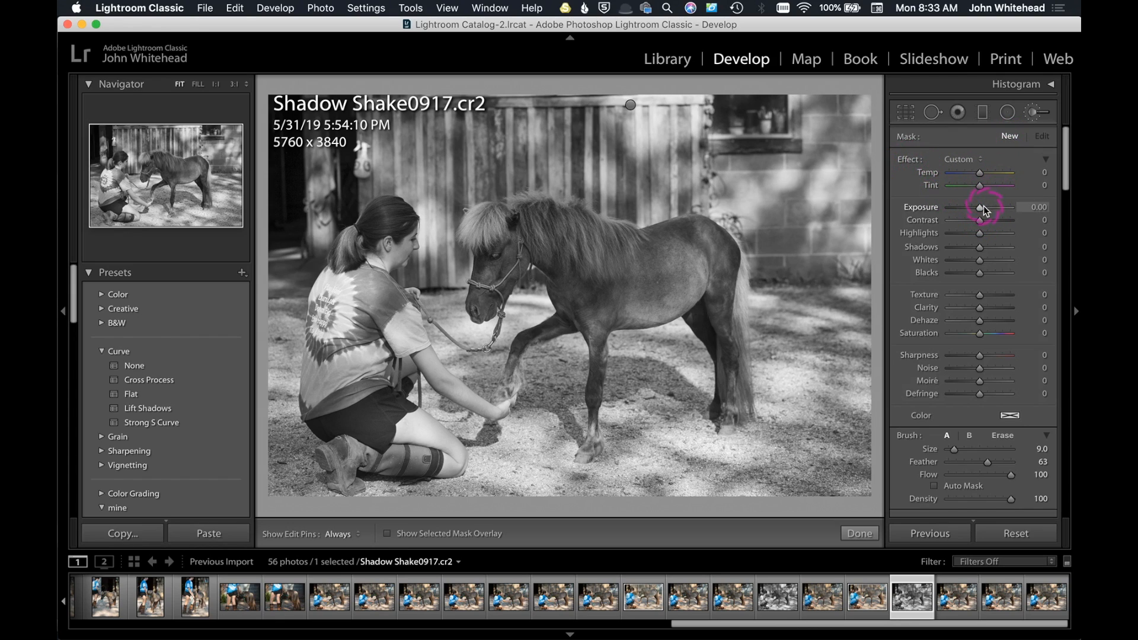
drag(981, 207, 984, 209)
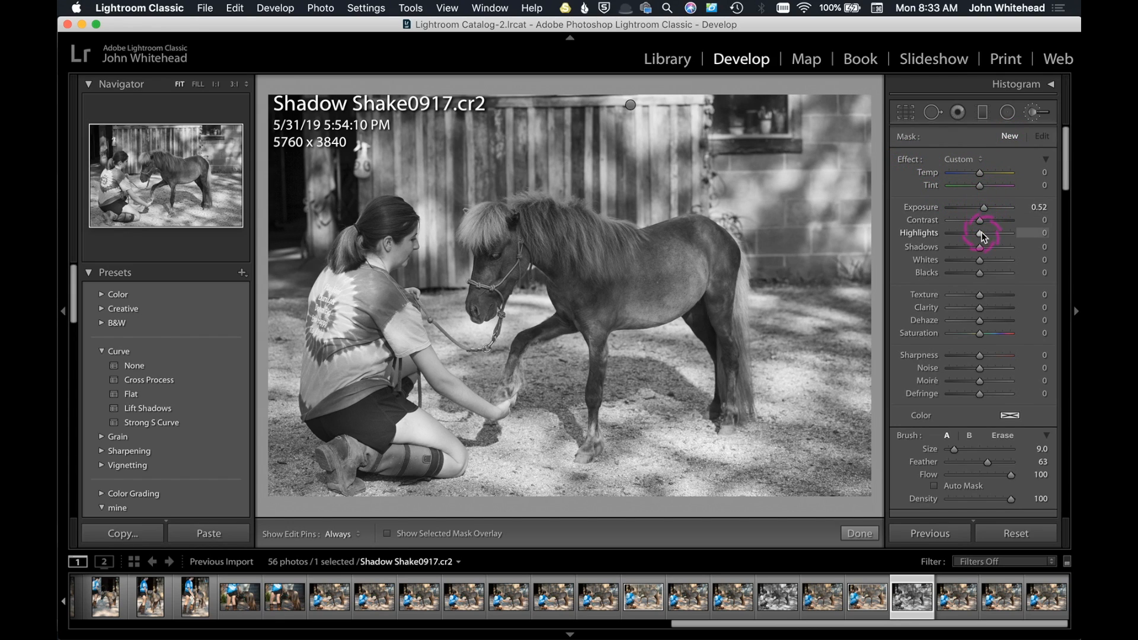
drag(981, 235, 985, 235)
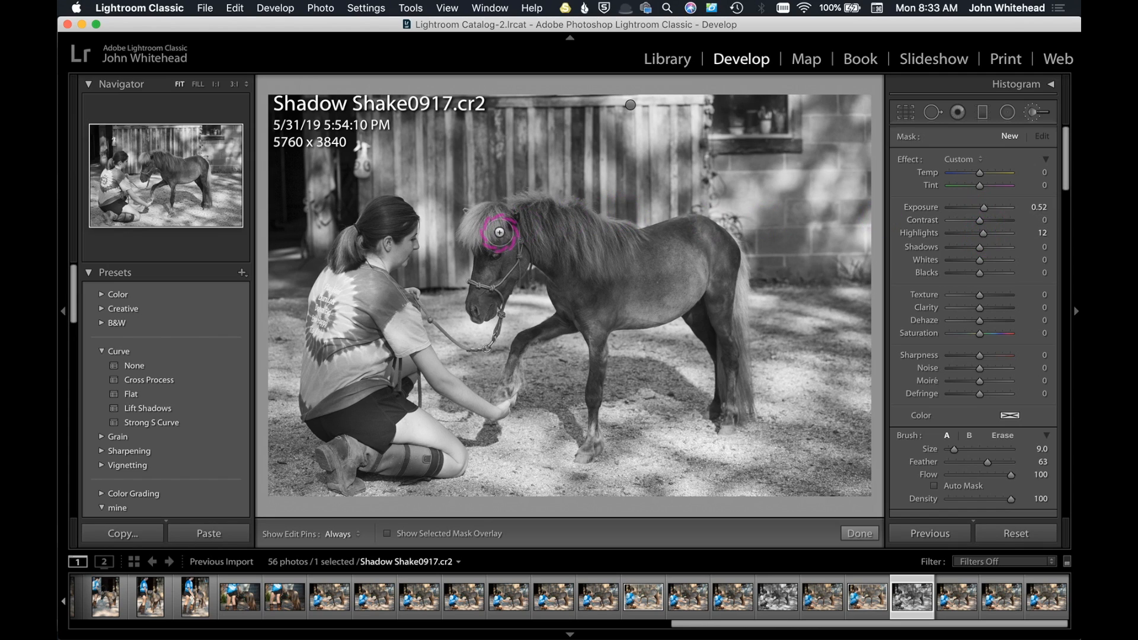
key(h)
mouse_move(491, 227)
mouse_down()
mouse_move(503, 274)
mouse_move(485, 306)
mouse_move(495, 263)
mouse_move(531, 253)
mouse_move(568, 298)
mouse_move(617, 308)
mouse_move(694, 285)
mouse_move(719, 344)
mouse_move(729, 252)
mouse_move(719, 240)
mouse_move(688, 230)
mouse_move(650, 247)
mouse_move(681, 263)
mouse_move(608, 293)
mouse_move(613, 241)
mouse_move(539, 216)
mouse_move(515, 225)
mouse_move(564, 238)
mouse_move(524, 264)
mouse_move(602, 281)
mouse_up()
mouse_move(539, 239)
mouse_down()
mouse_move(490, 223)
mouse_move(497, 292)
mouse_move(668, 325)
mouse_up()
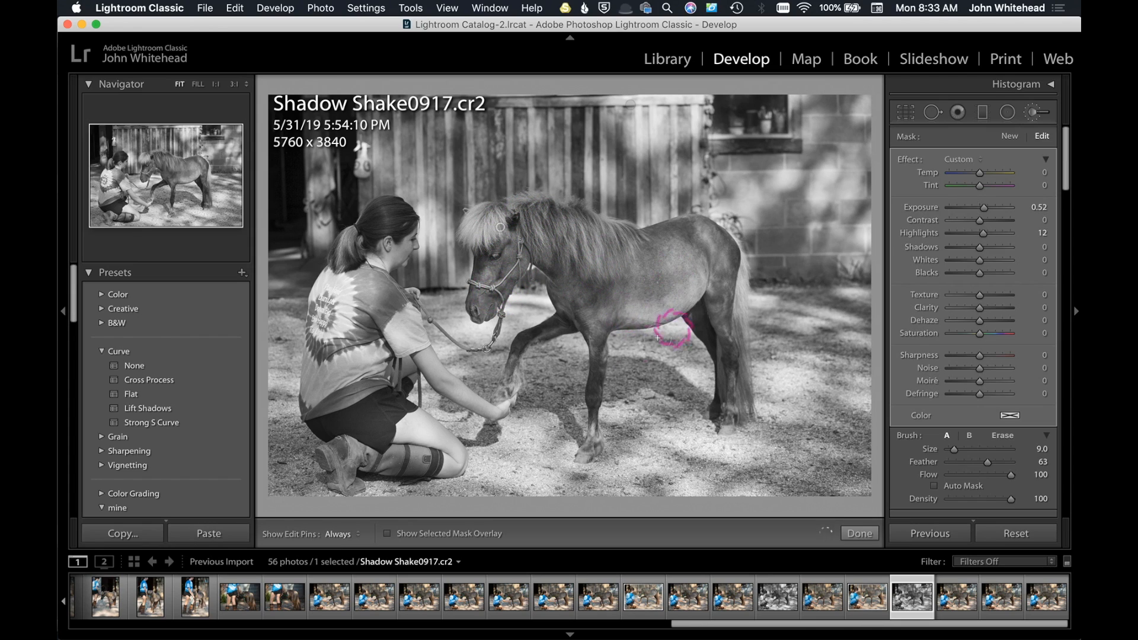
key(h)
key(h)
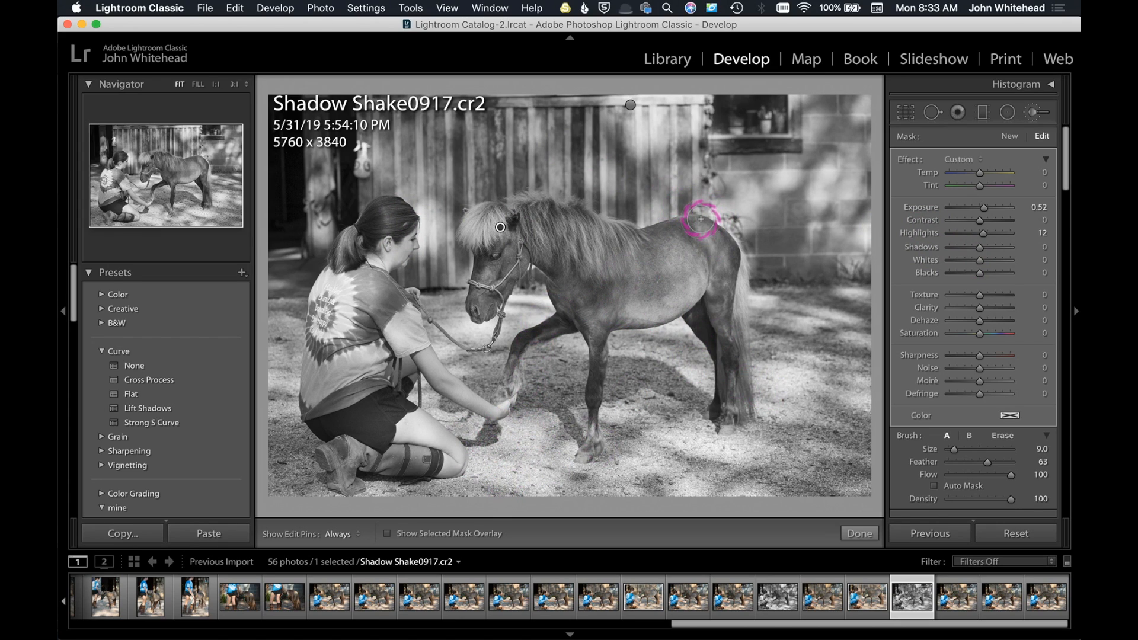
click(1034, 112)
Darken the photo's edges with a Highlight Priority post-crop vignette at Amount −19.
scroll(1009, 227, down, 10)
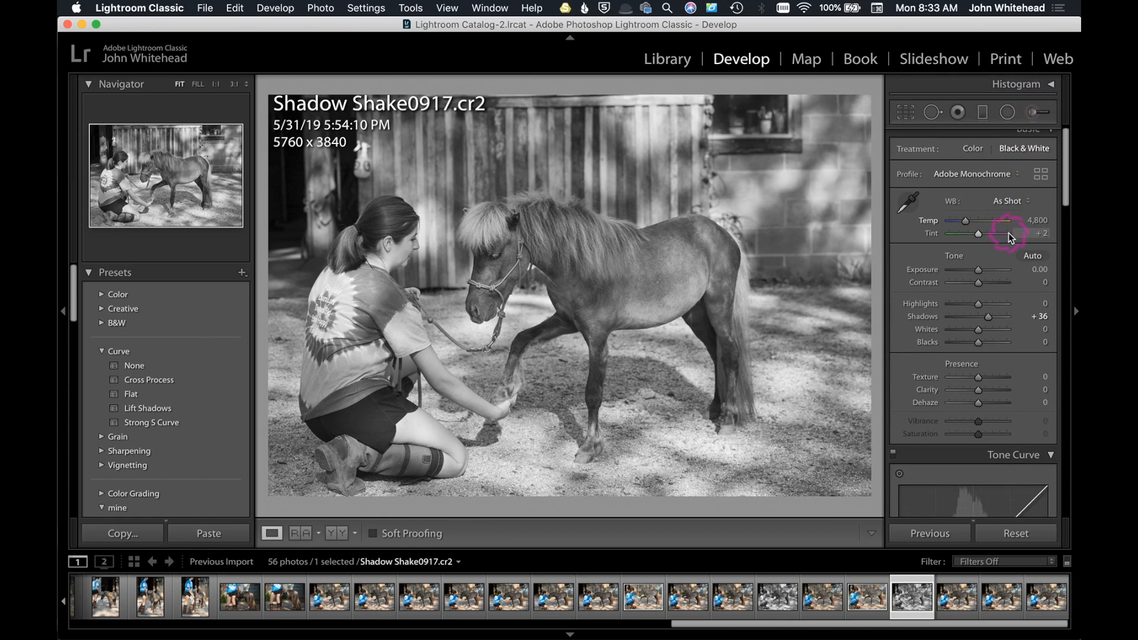
scroll(1010, 226, down, 15)
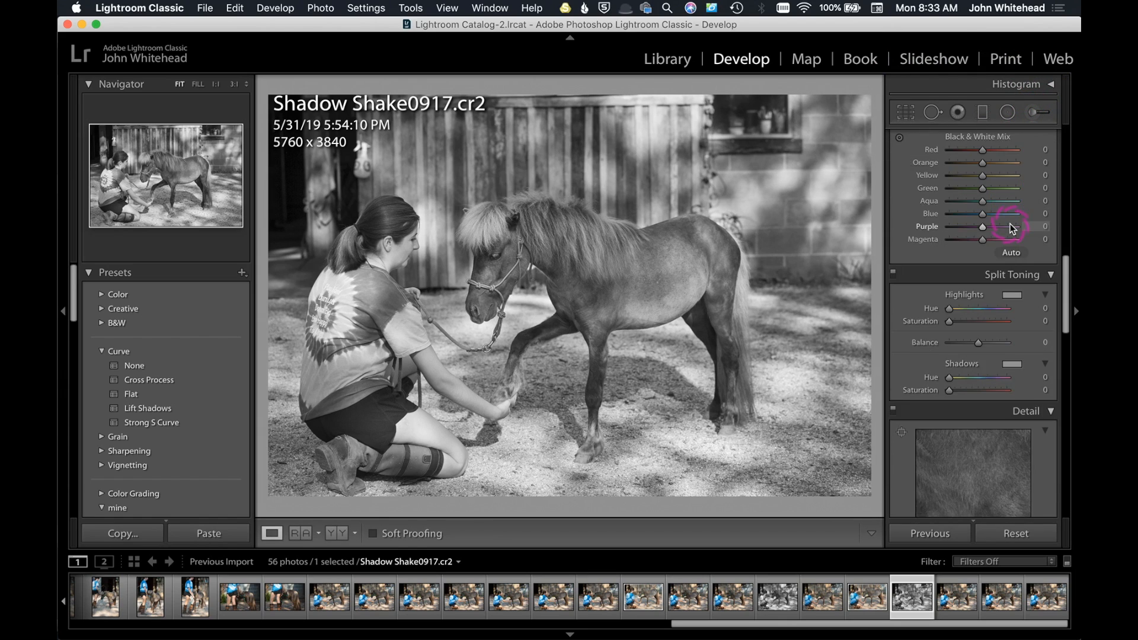
drag(977, 391, 969, 394)
drag(970, 392, 970, 392)
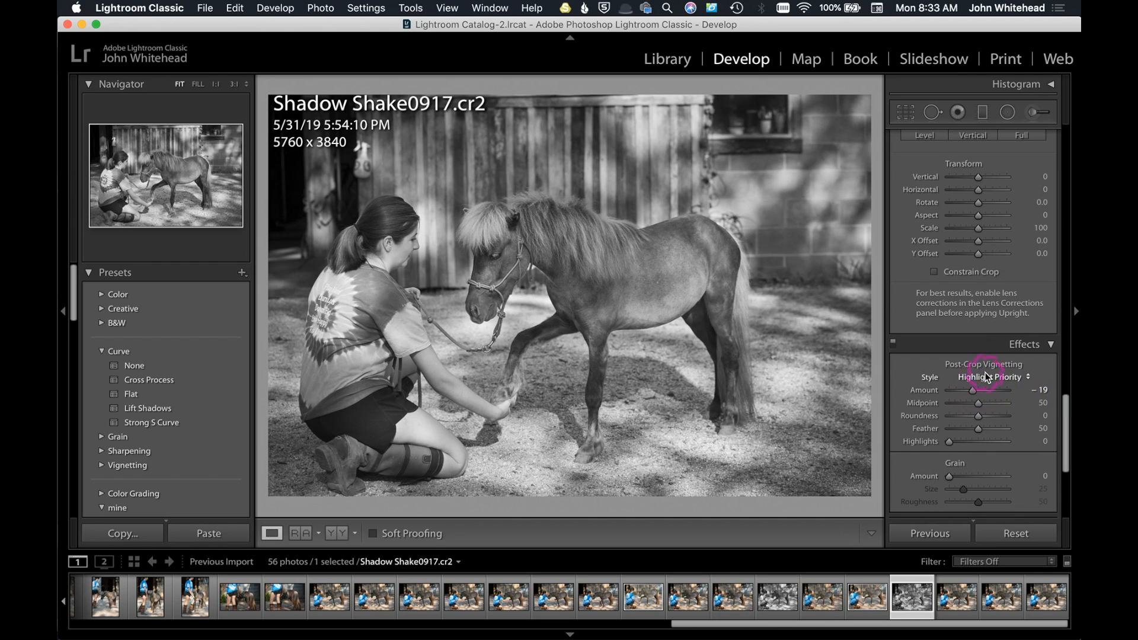
Tone the highlights yellow with a preset split-toning swatch at Hue 52 and Saturation 64.
scroll(985, 375, up, 5)
click(985, 375)
scroll(985, 374, up, 10)
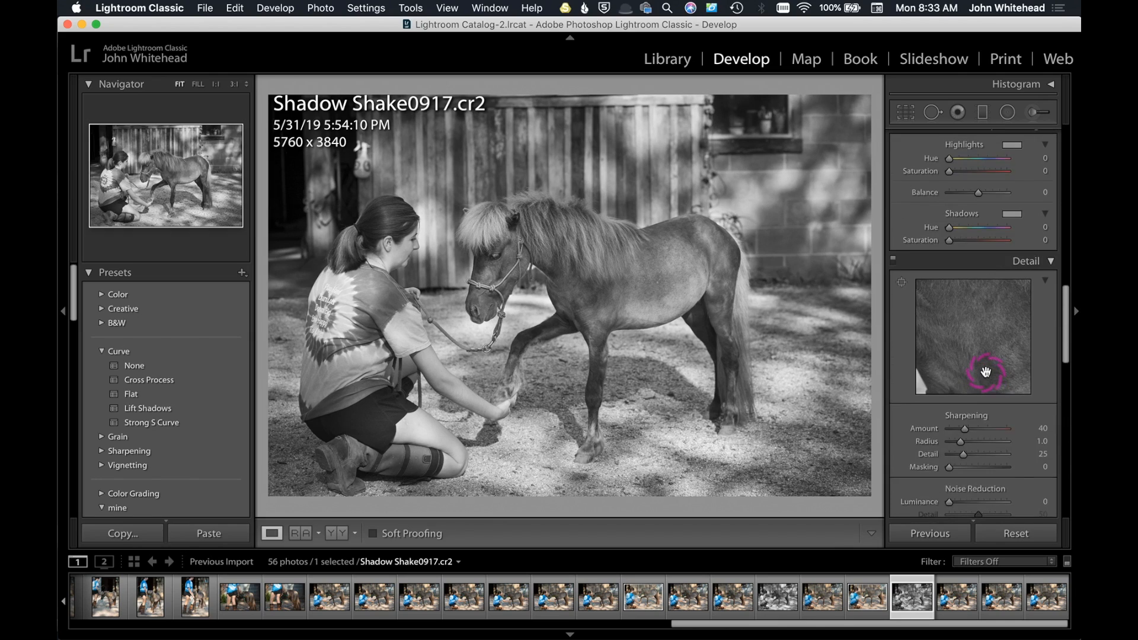
scroll(987, 370, up, 3)
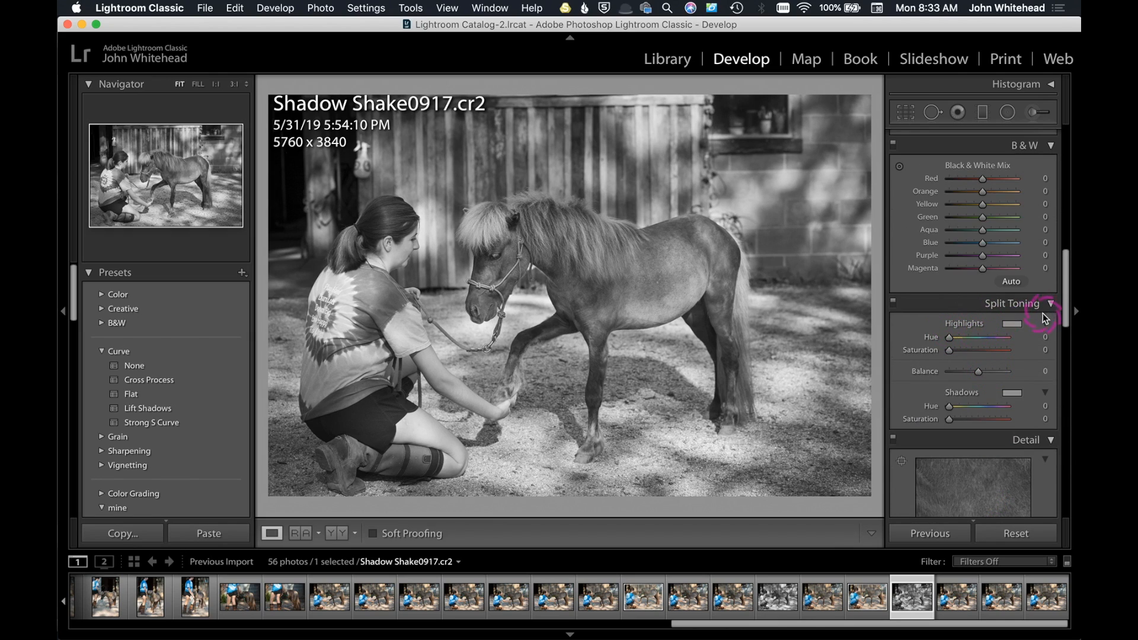
click(1014, 326)
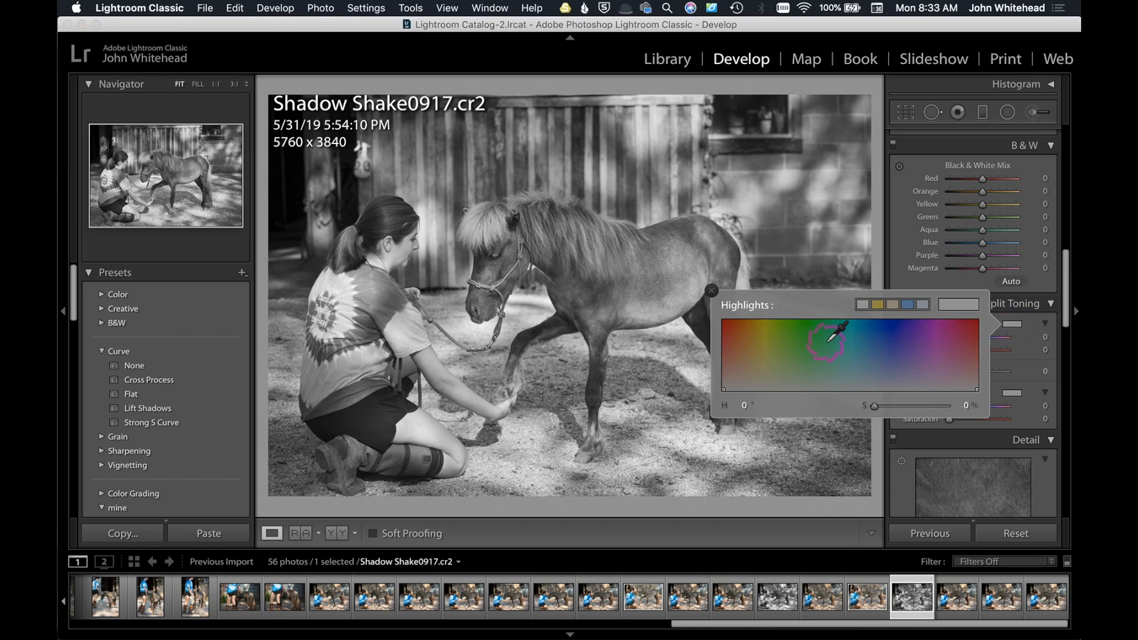
click(878, 305)
click(1001, 319)
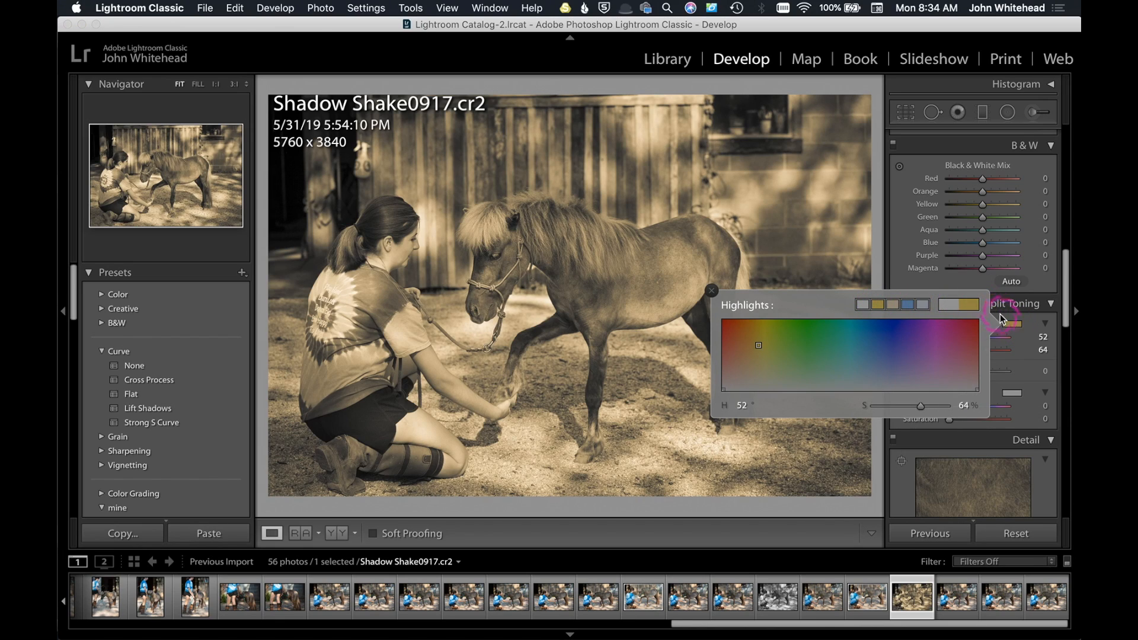
click(1027, 367)
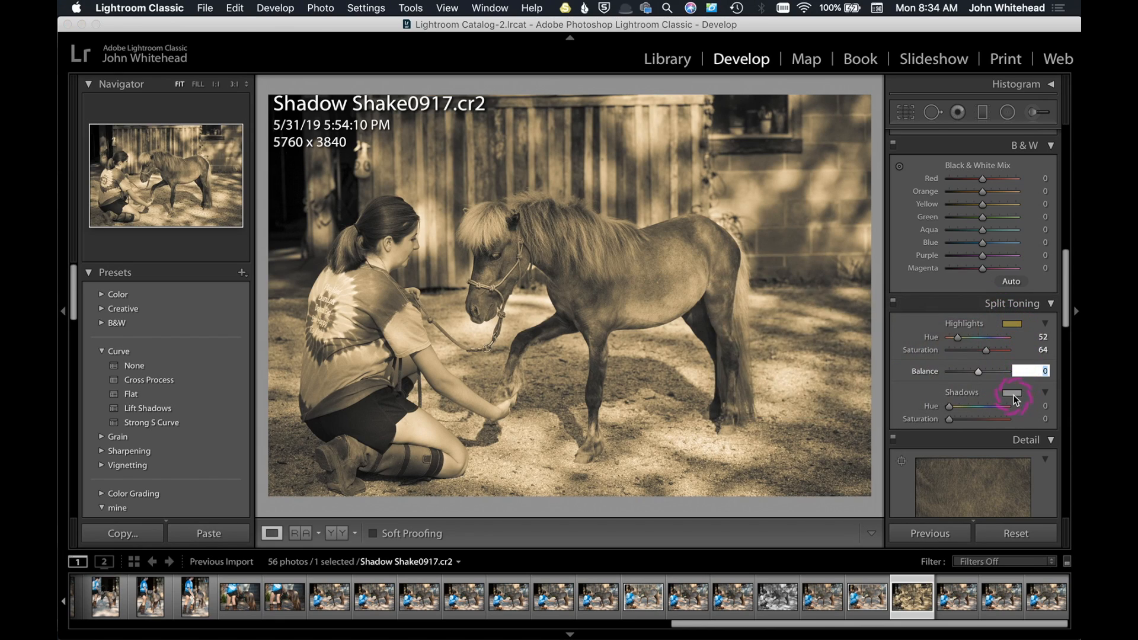
Tone the shadows blue with a preset split-toning swatch at Hue 215 and Saturation 50.
click(1014, 397)
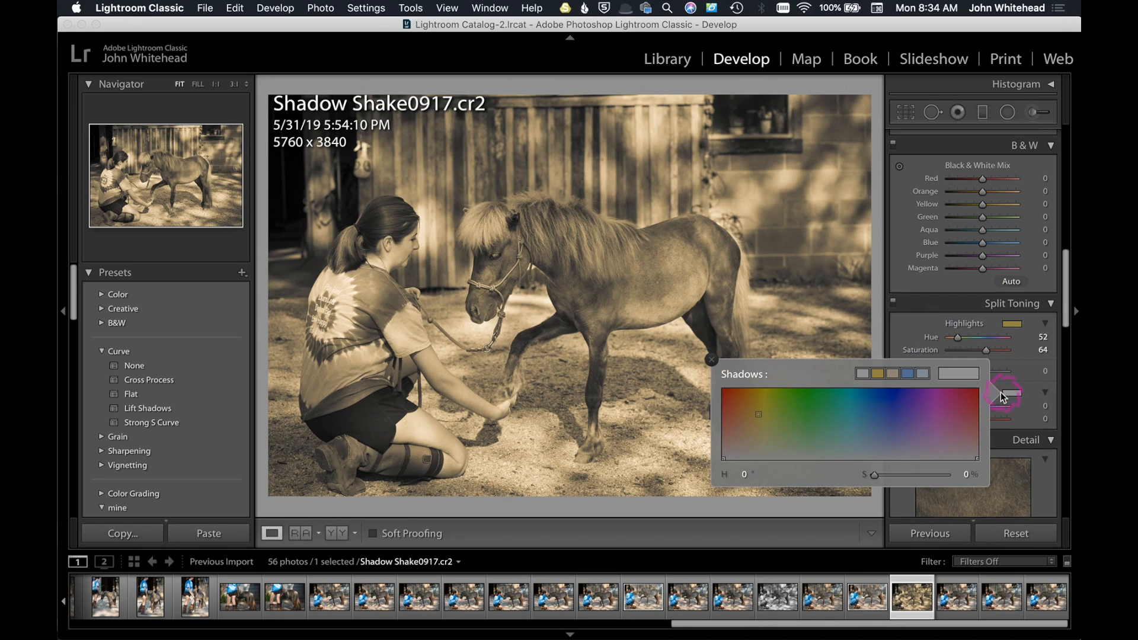
click(908, 373)
click(1035, 375)
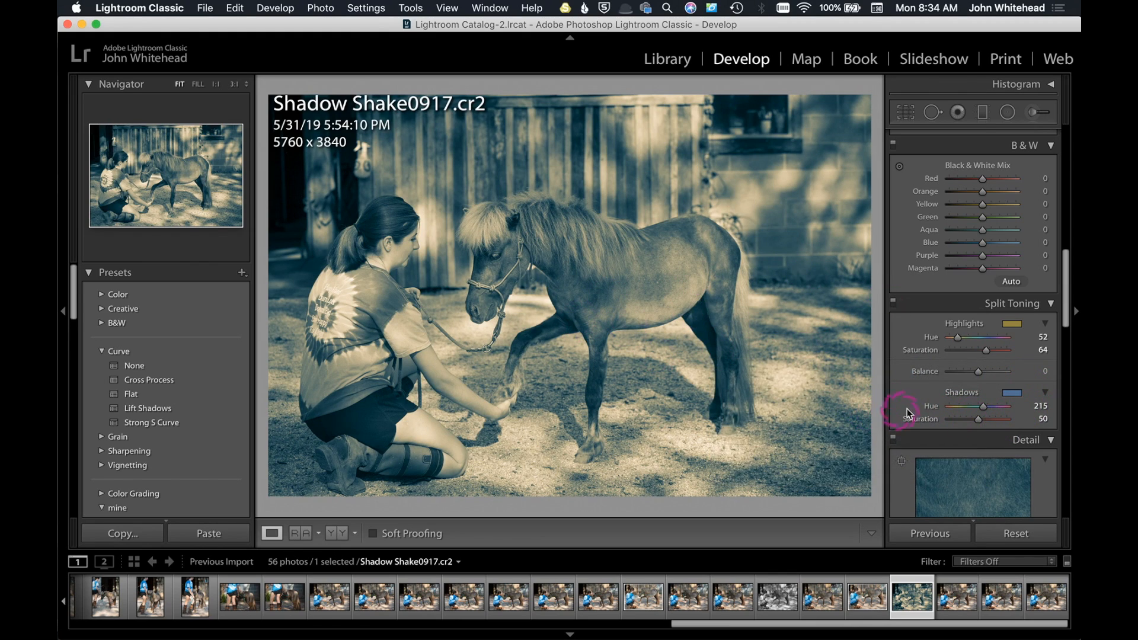
Reduce split-toning saturation to 24 for highlights and 29 for shadows, trying Balance at −100 and returning it to 0.
drag(975, 418, 962, 419)
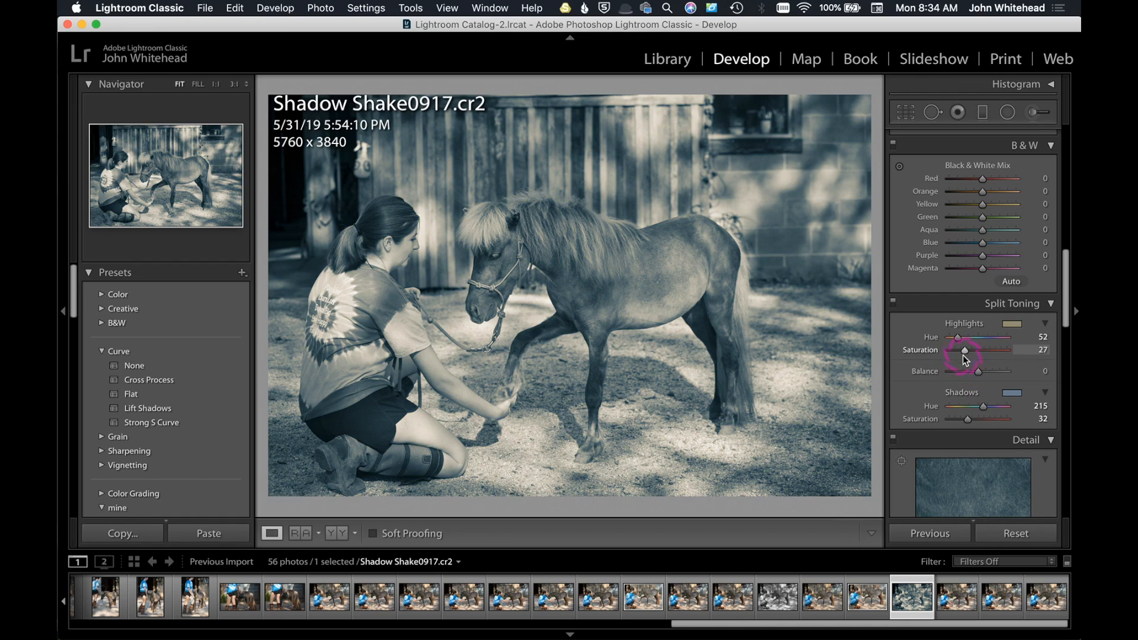
drag(966, 418, 956, 419)
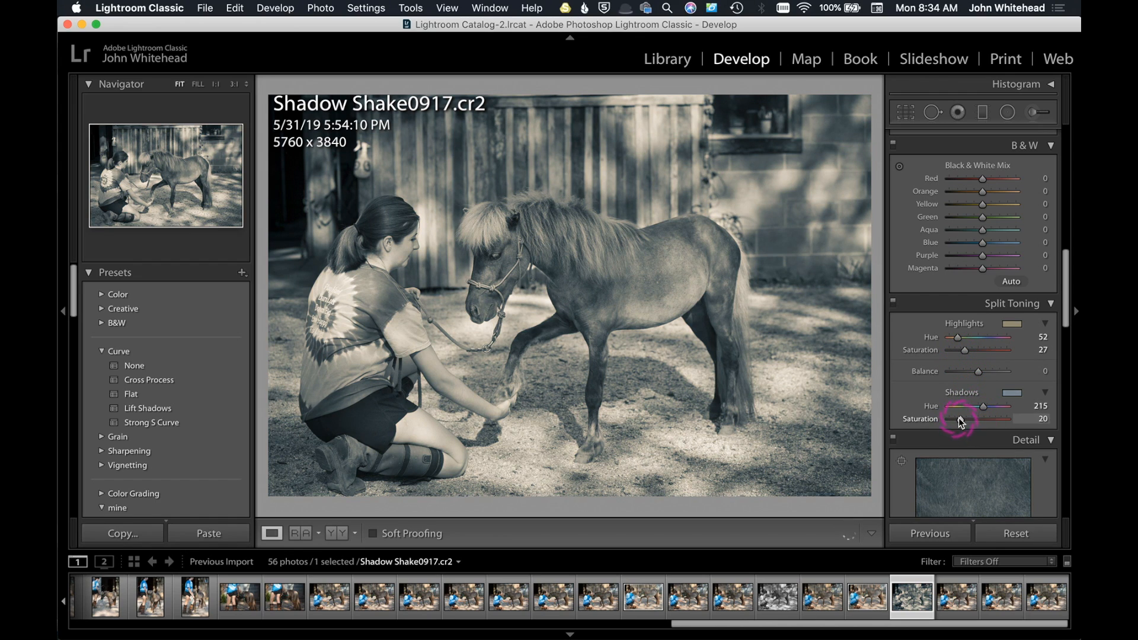
drag(976, 372, 945, 376)
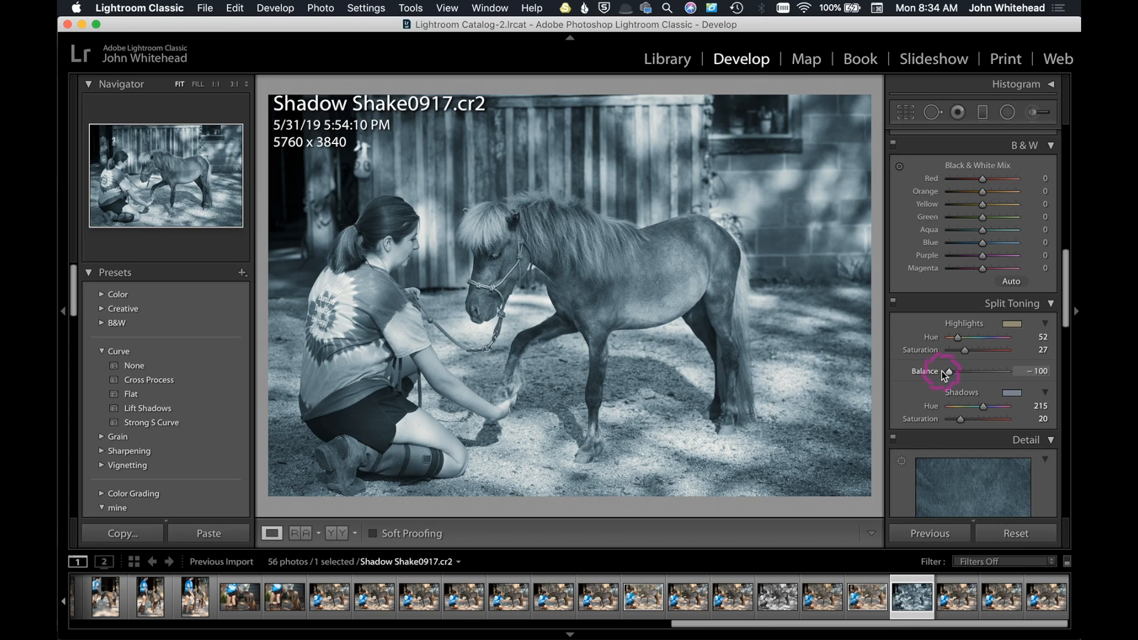
drag(1012, 368, 977, 374)
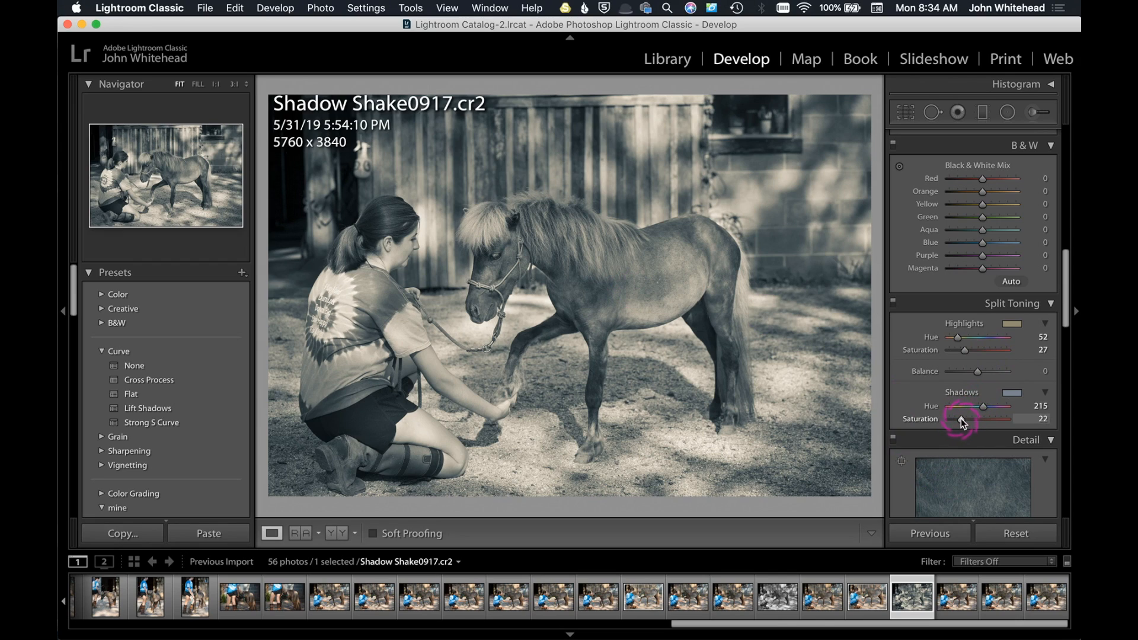
drag(962, 418, 966, 418)
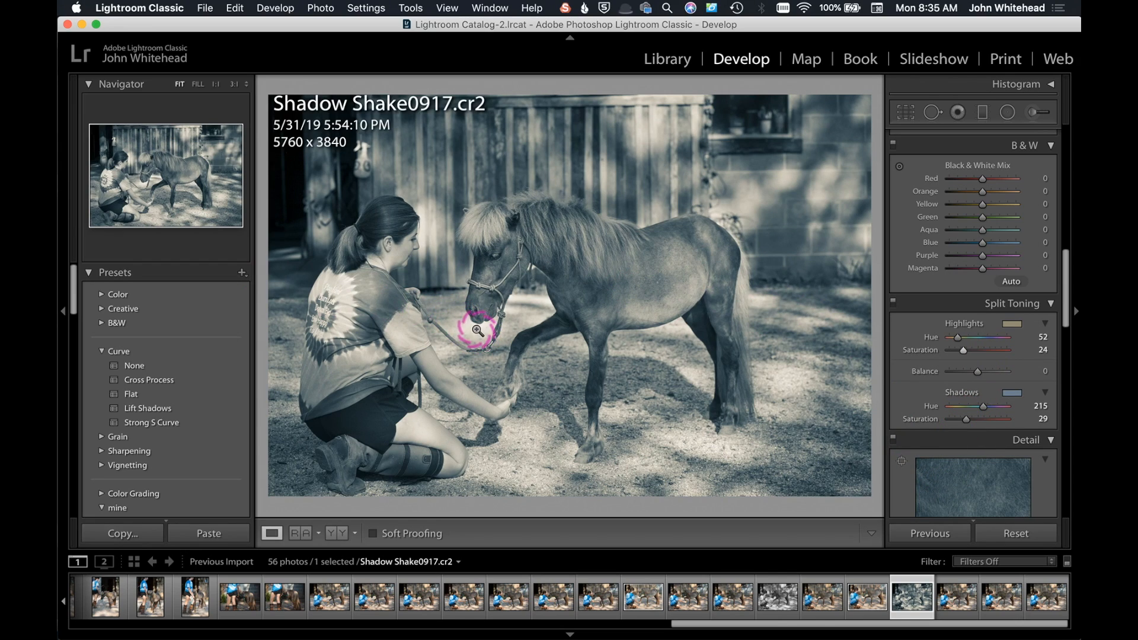
Start a new develop preset from the current settings and create a preset group named Test for it.
click(242, 274)
click(256, 287)
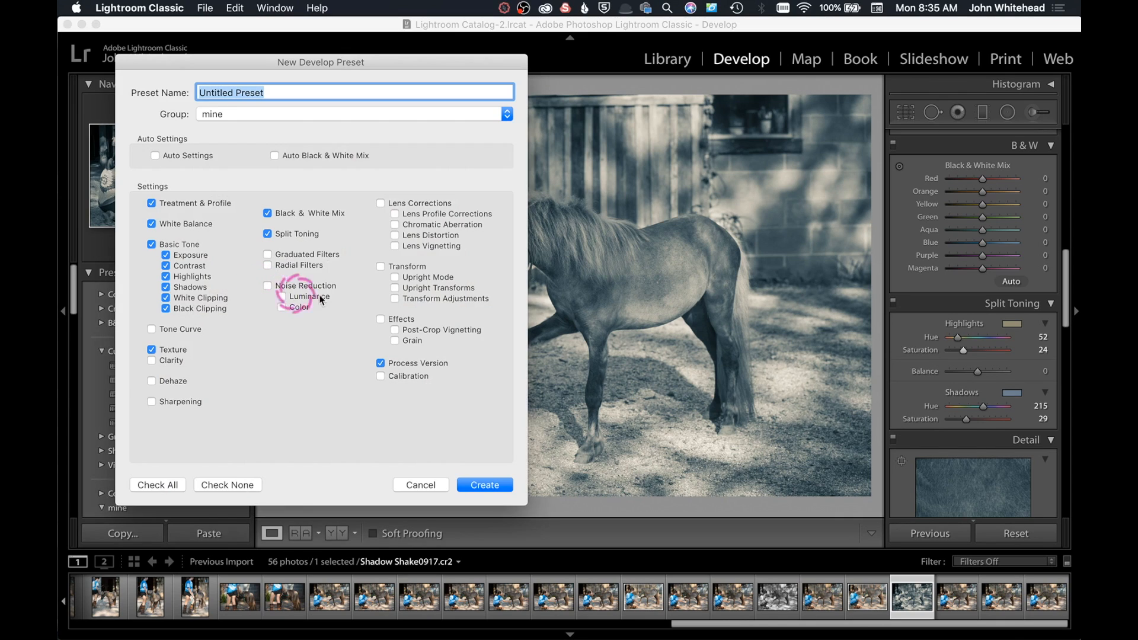
click(231, 115)
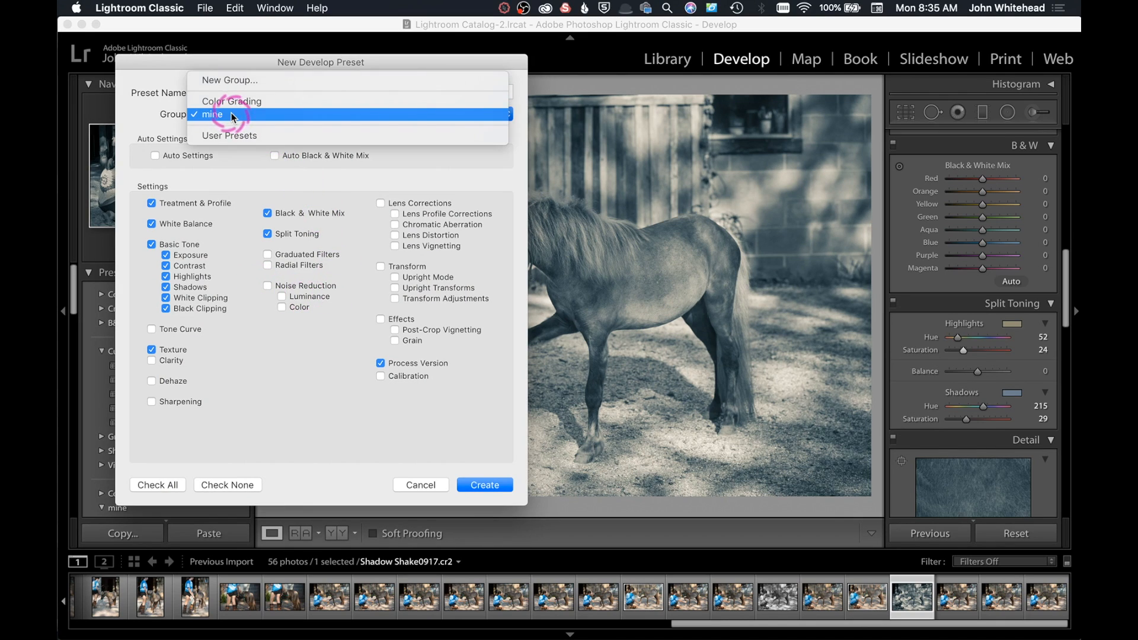
click(247, 80)
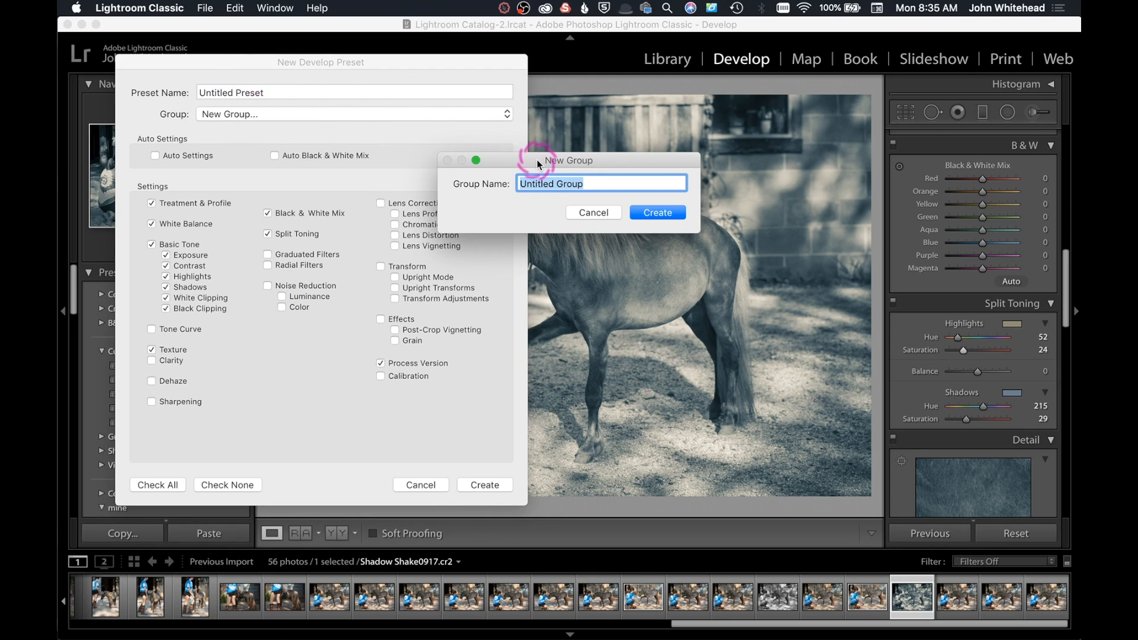
text(Test)
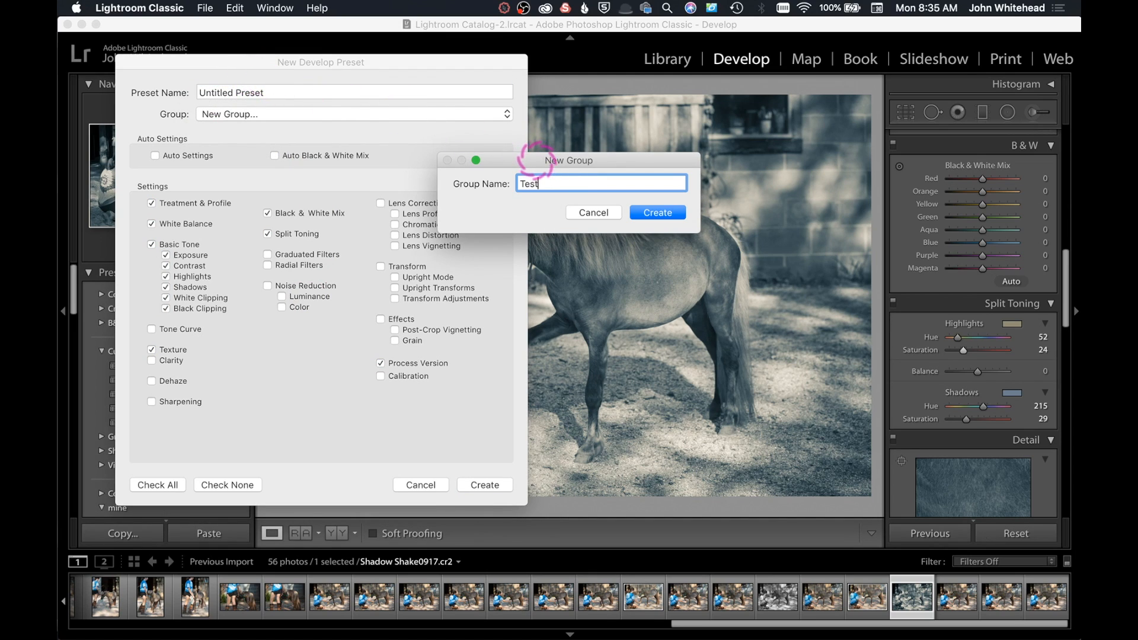
click(667, 213)
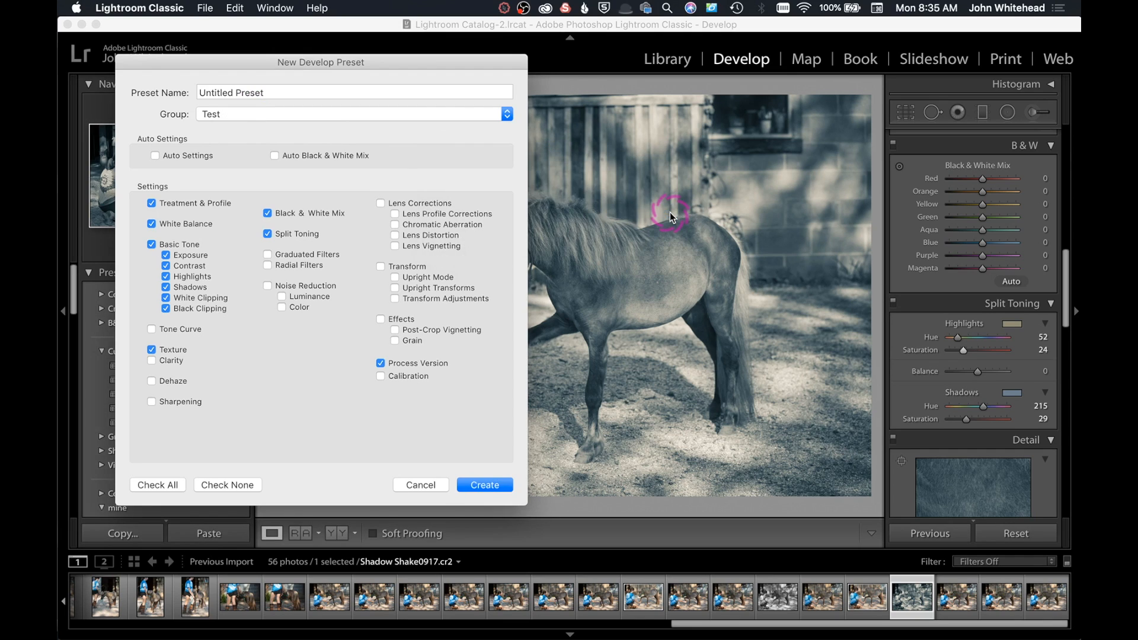
Name the new develop preset "splittone yellow/blue" in the Test group.
click(279, 90)
click(97, 81)
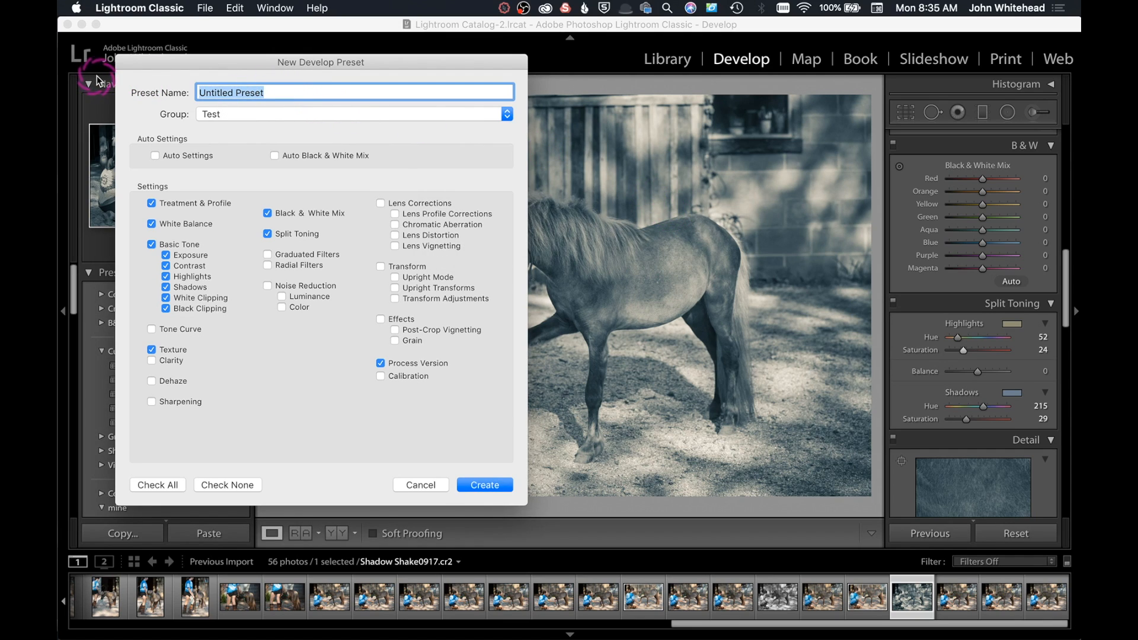
click(96, 81)
text(splittone)
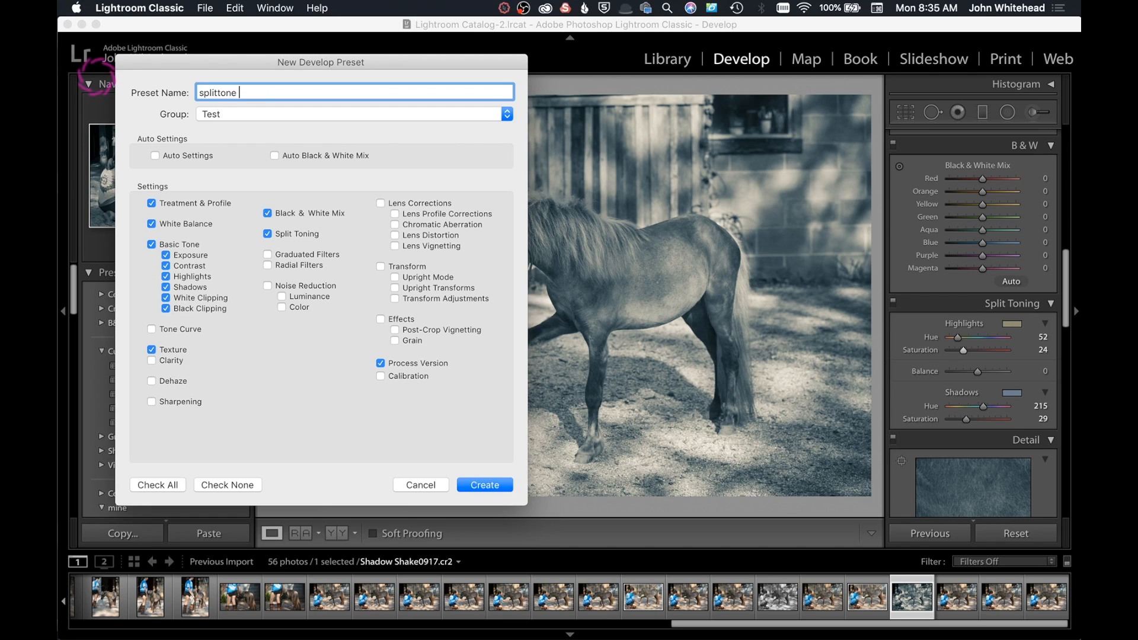
text( yellow/blue)
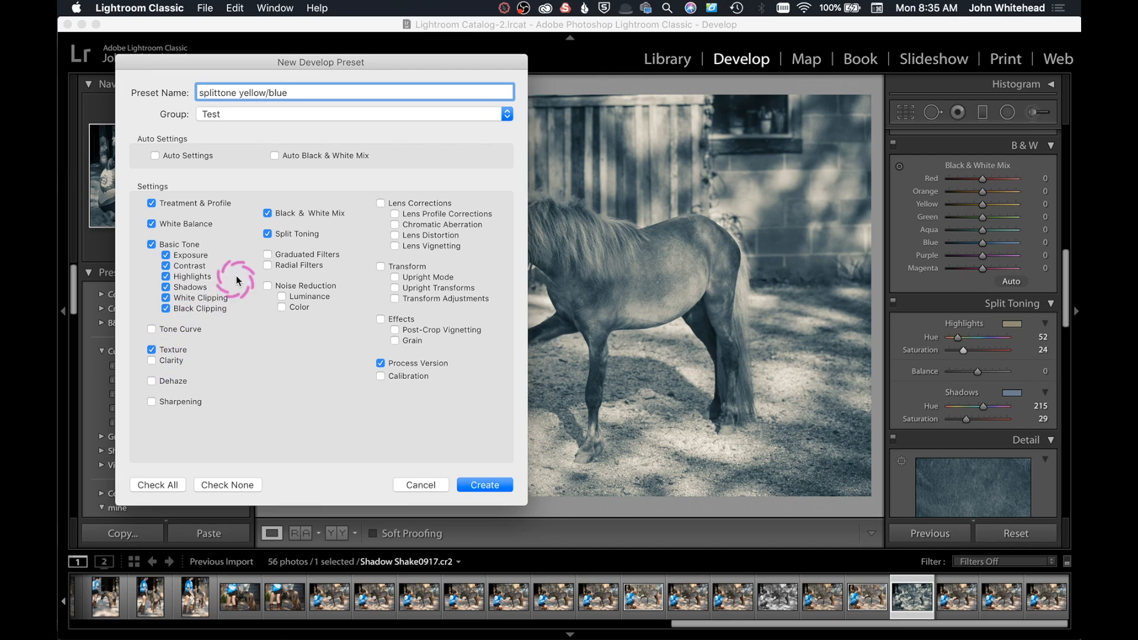
Keep Black & White Mix and Split Toning in the preset, add Post-Crop Vignetting without Grain, and create the preset.
click(268, 215)
click(268, 234)
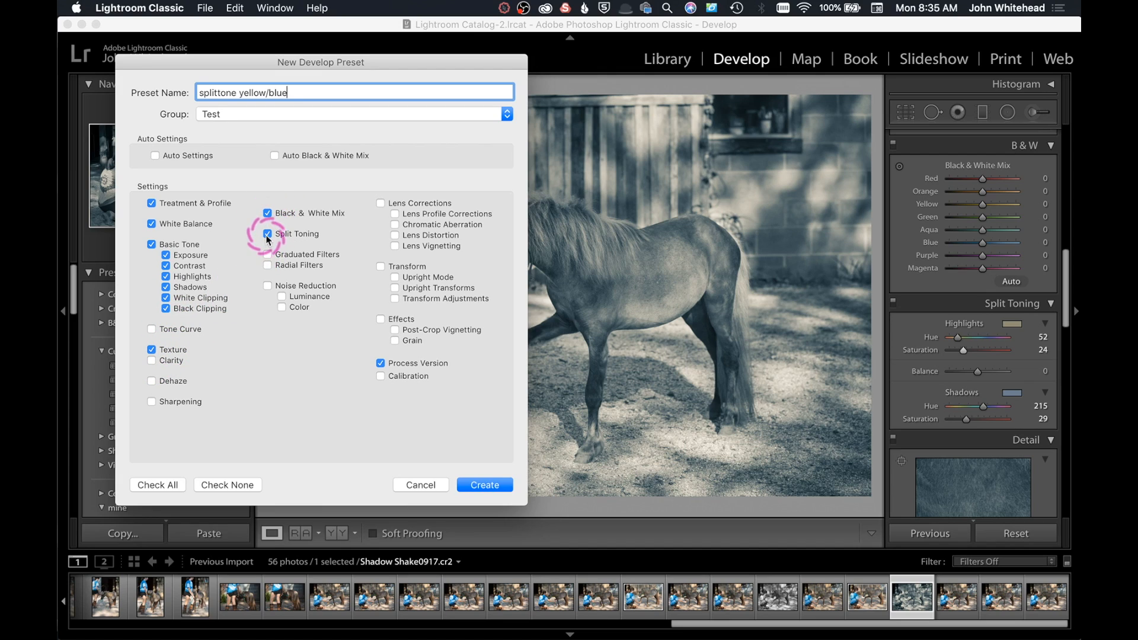
click(268, 214)
click(268, 233)
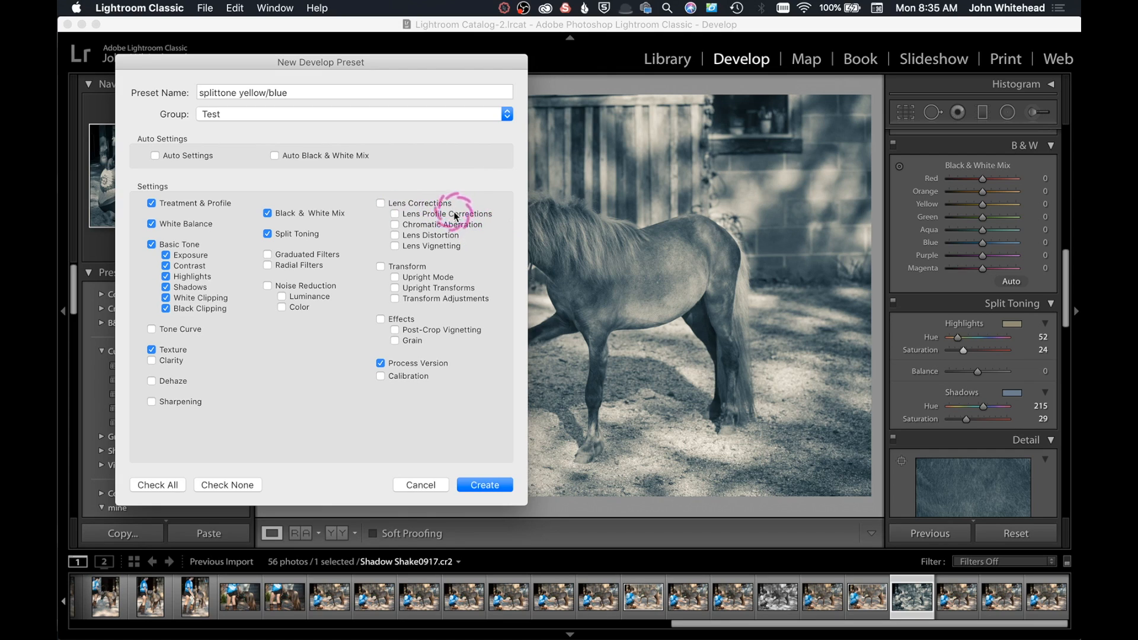
click(381, 320)
click(419, 341)
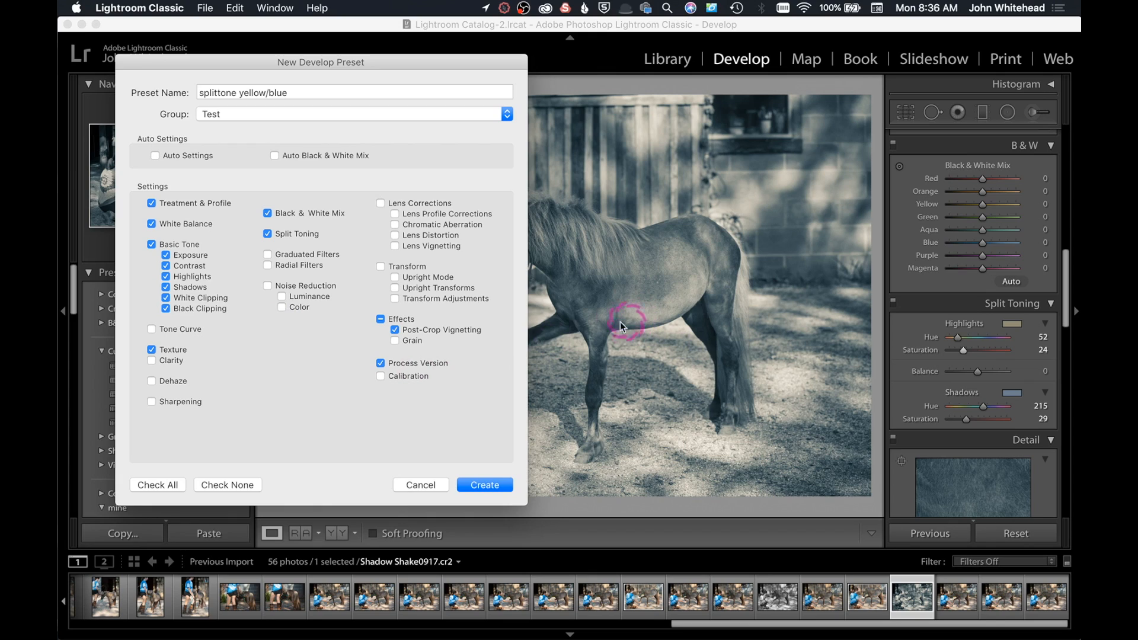
click(395, 330)
click(395, 330)
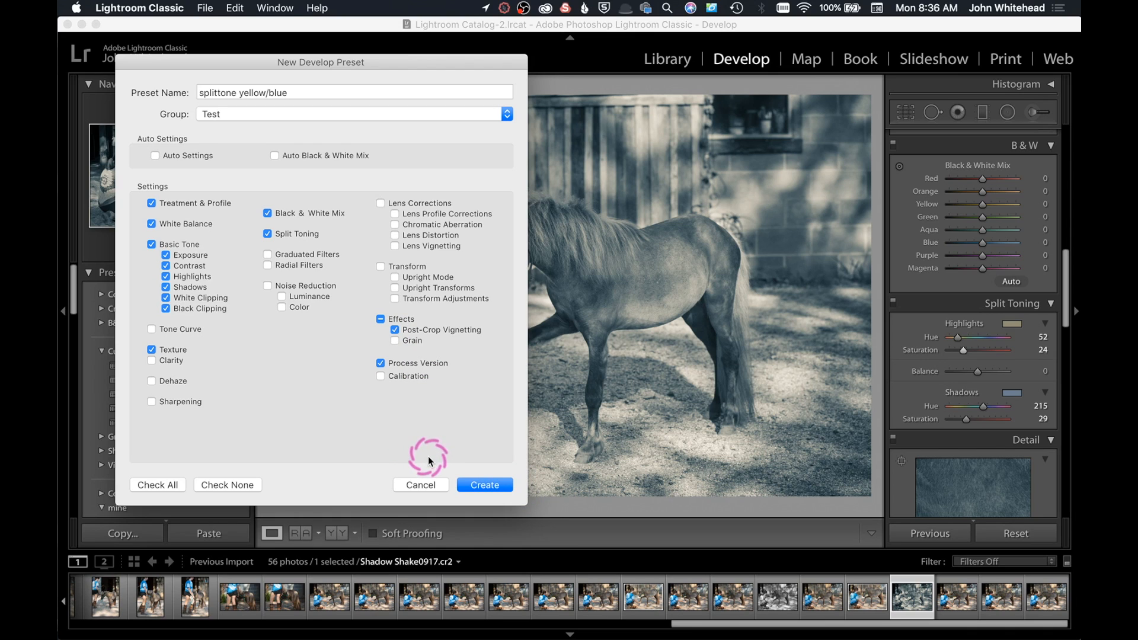
click(489, 485)
Go two photos ahead to Shadow Shake0919.cr2 and apply the splittone yellow/blue preset from the Test group.
key(Right)
key(Right)
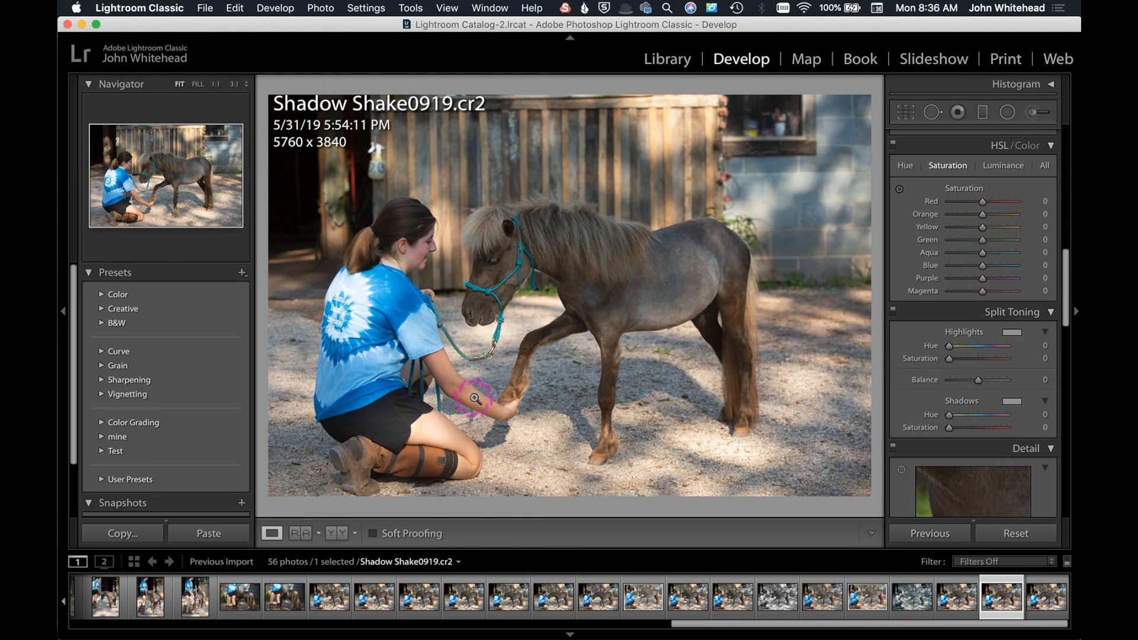
scroll(204, 352, down, 1)
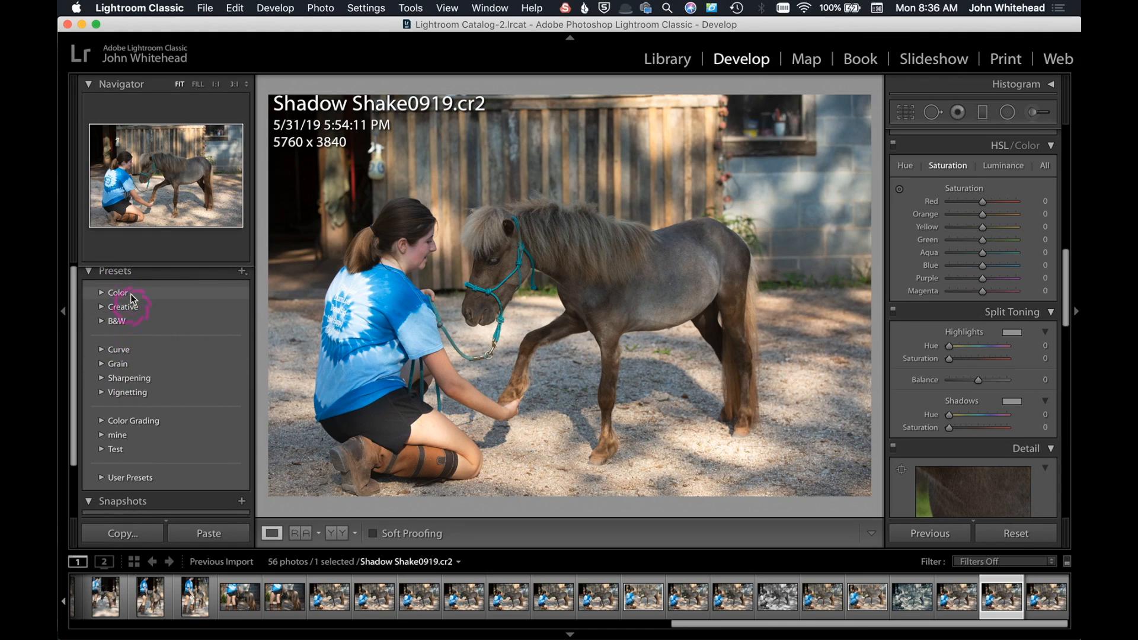
click(102, 450)
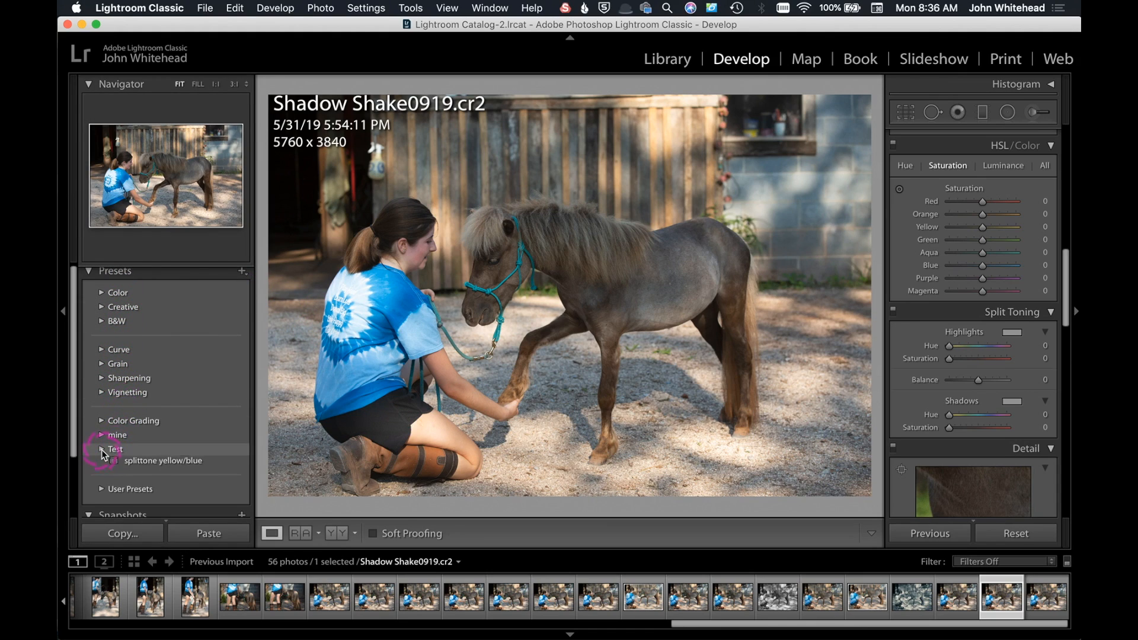
click(136, 466)
click(822, 424)
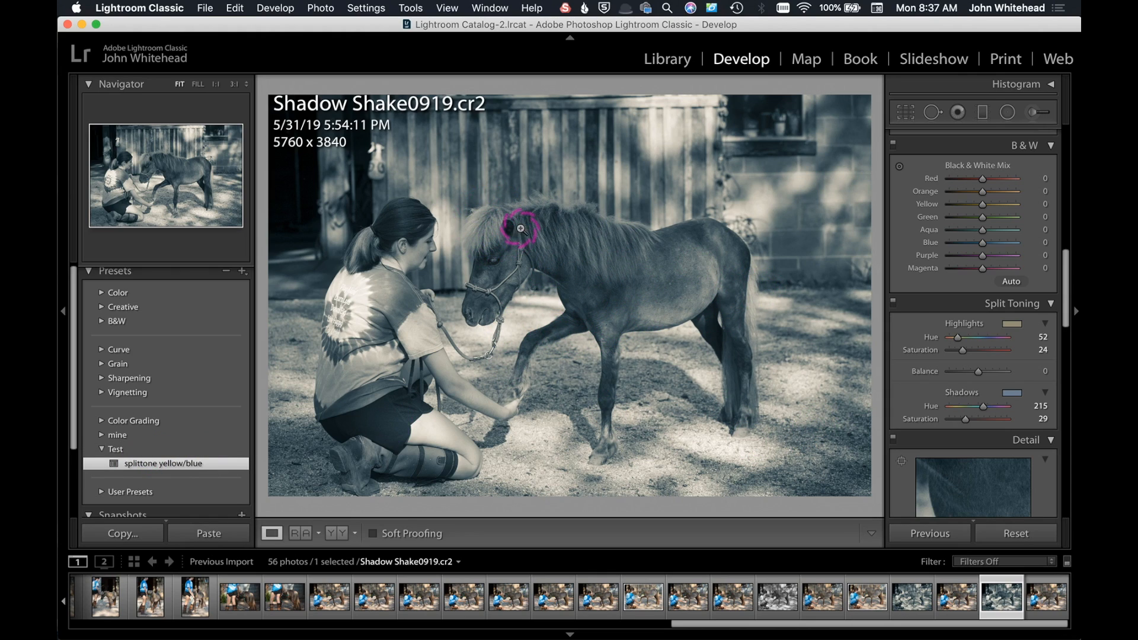
Activate the Adjustment Brush and set the split-toning shadow saturation of Shadow Shake0919.cr2 to 37.
click(1030, 113)
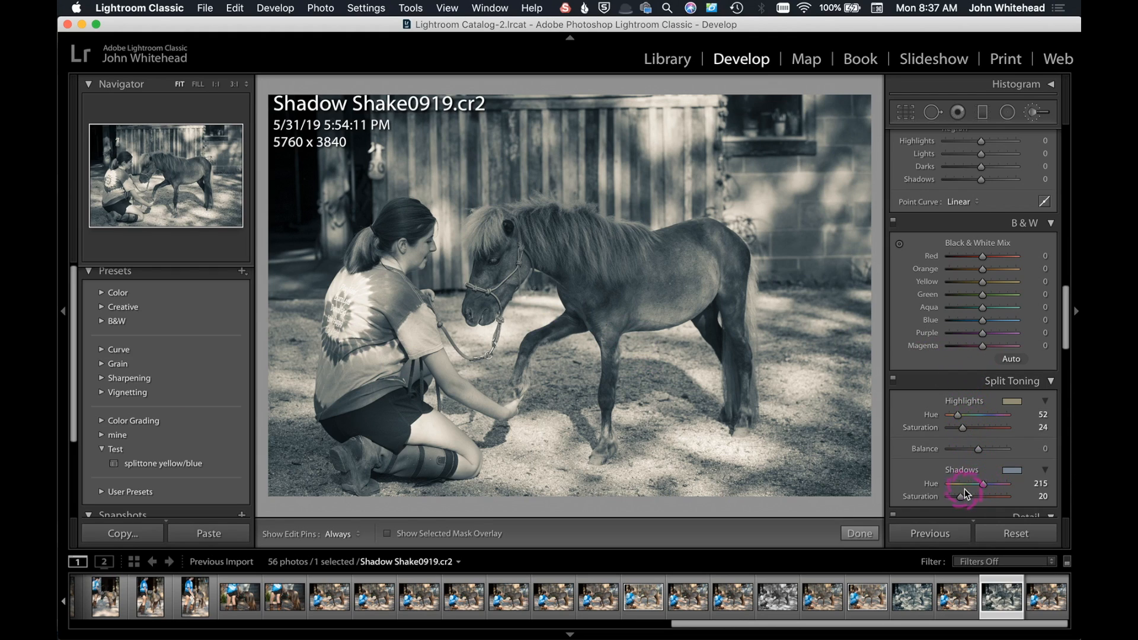
drag(963, 493, 968, 494)
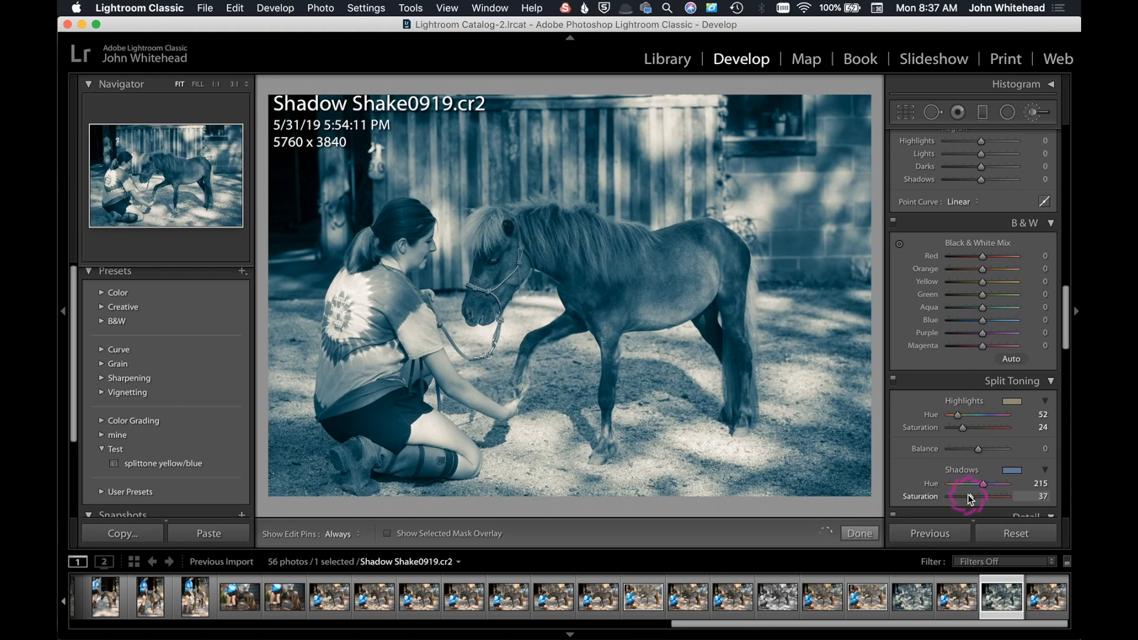